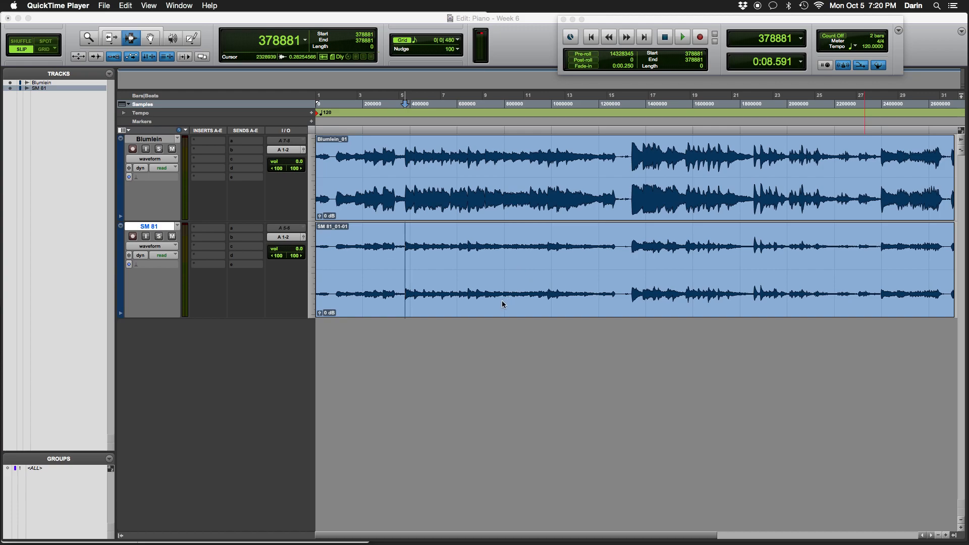
# Step: Place the playback cursor at sample 372459 on the SM 81 track and raise the SM 81 clip gain to +6.9 dB
pyautogui.click(416, 353)
pyautogui.click(404, 289)
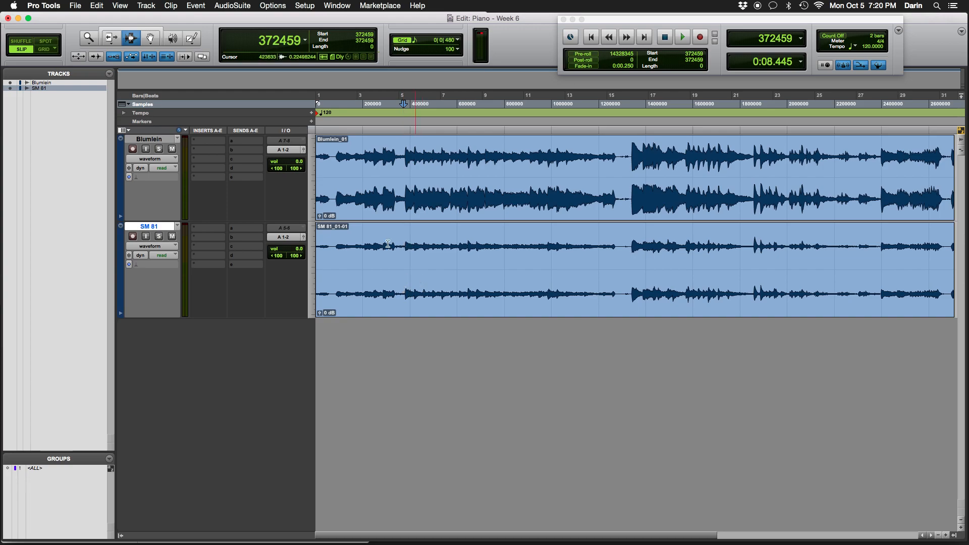
pyautogui.click(320, 316)
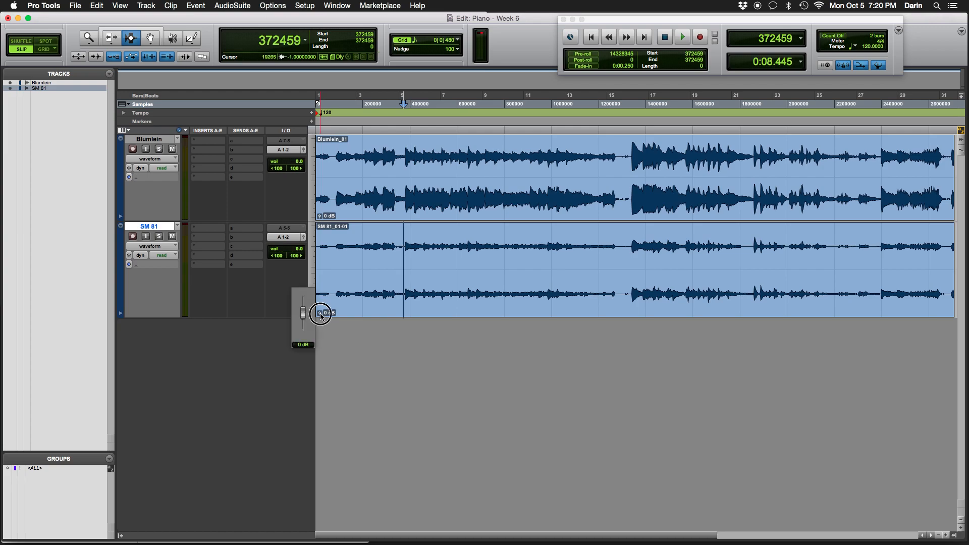
pyautogui.moveTo(320, 316); pyautogui.dragTo(319, 312)
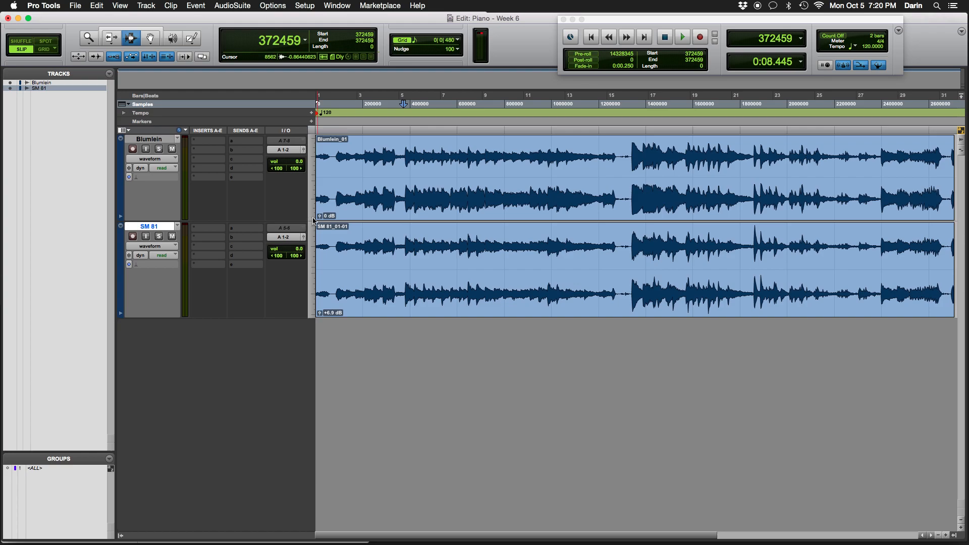
# Step: Lower the clip gain of the Blumlein clip to -2.8 dB
pyautogui.click(321, 217)
pyautogui.moveTo(320, 217); pyautogui.dragTo(320, 218)
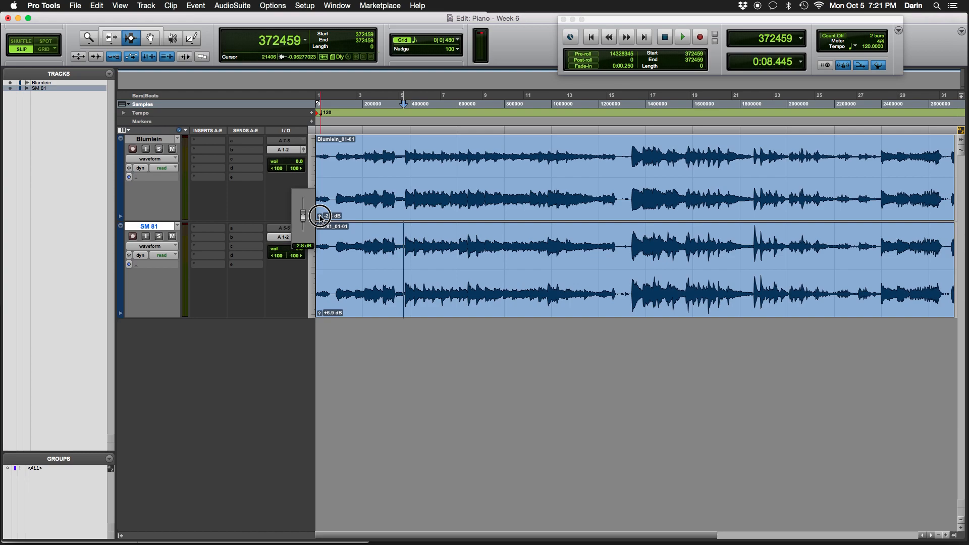
pyautogui.moveTo(321, 218); pyautogui.dragTo(320, 218)
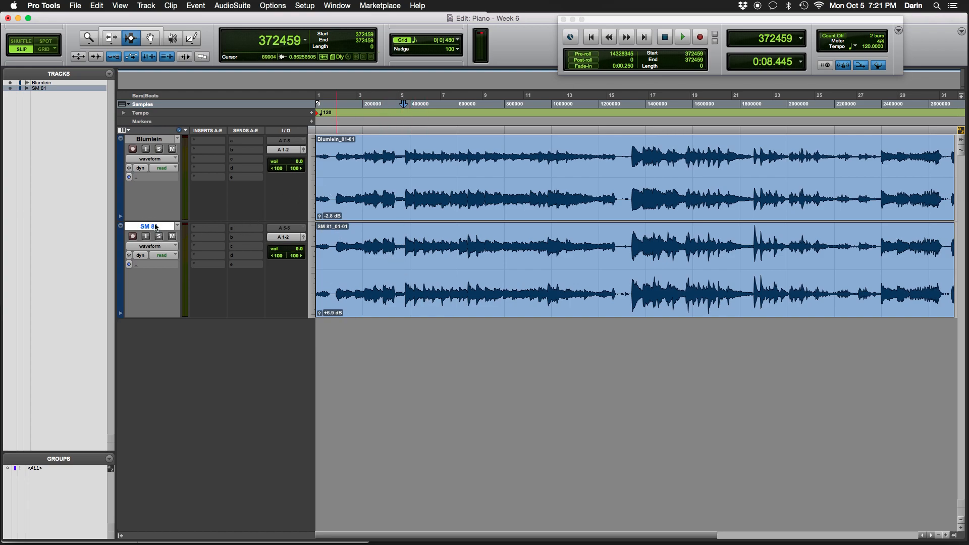
# Step: Mute the Blumlein track and play the SM 81 track on its own from the cursor
pyautogui.click(171, 150)
pyautogui.press('space')
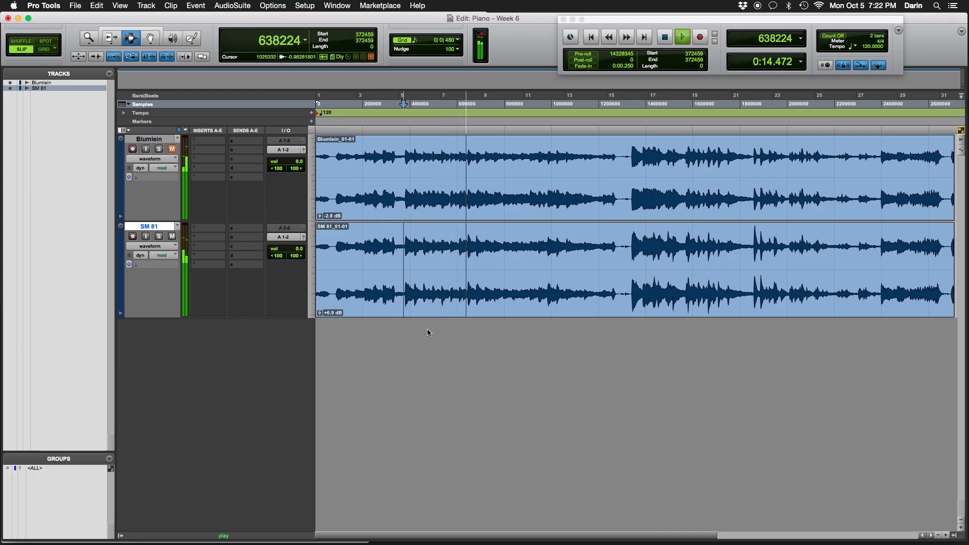
pyautogui.press('space')
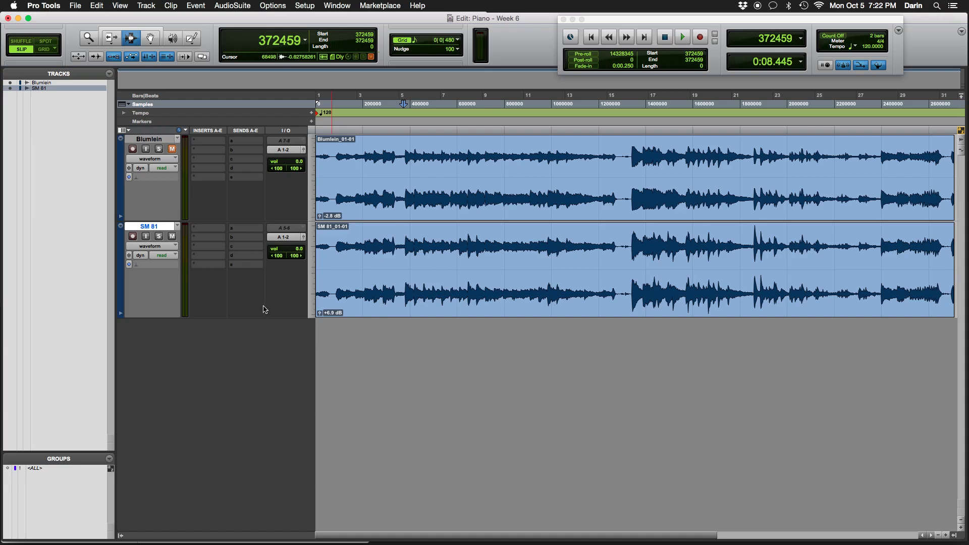
# Step: Insert the stereo EQ3 7-Band plug-in on the SM 81 track's first insert and move its window clear of the passage being played
pyautogui.click(200, 231)
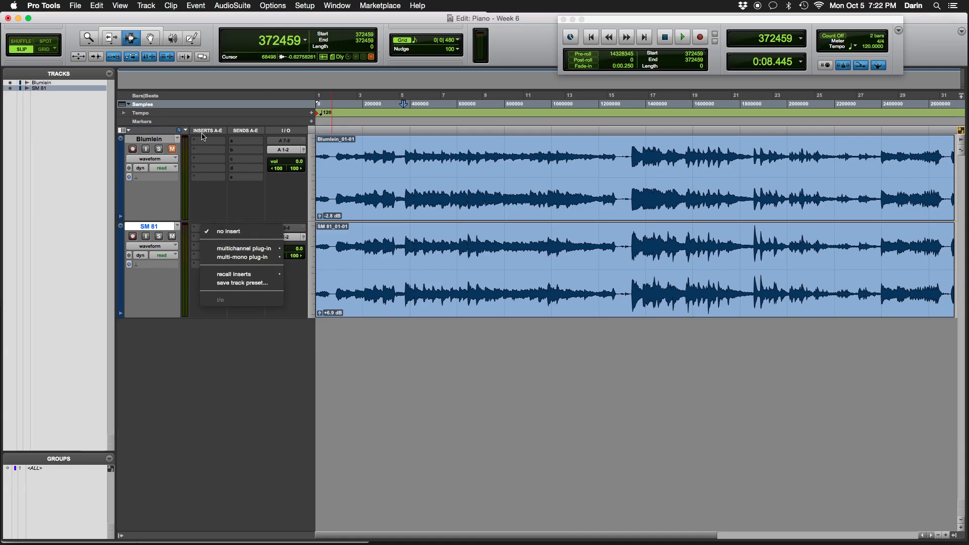
pyautogui.moveTo(208, 250)
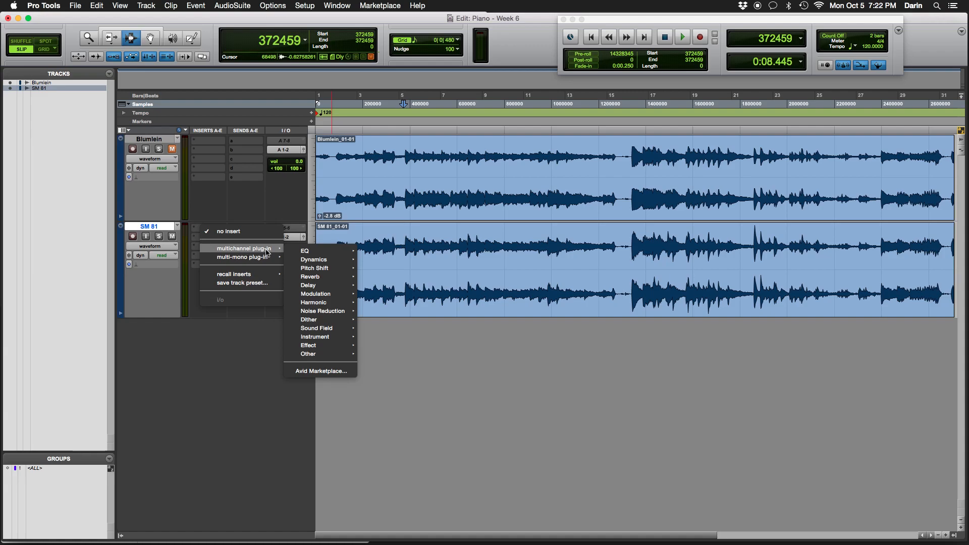
pyautogui.moveTo(296, 255)
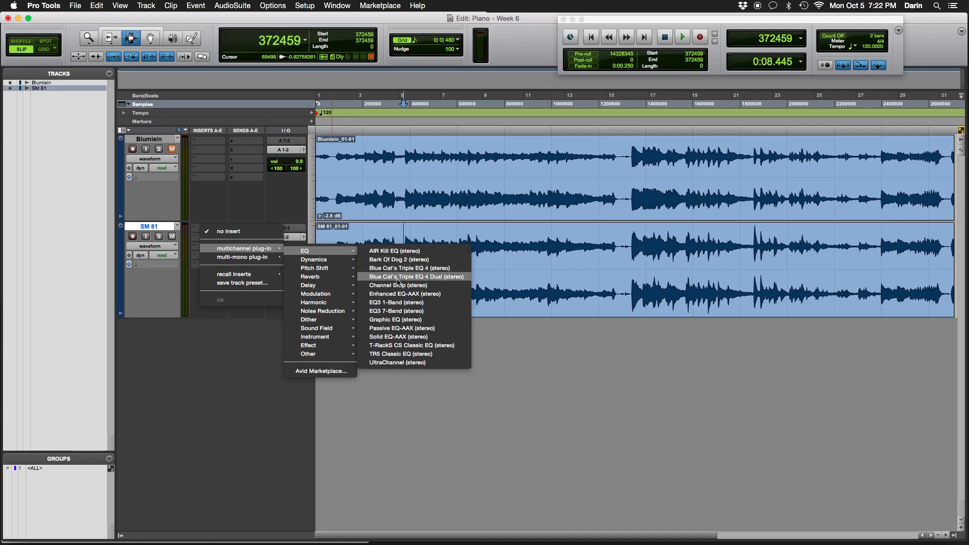
pyautogui.click(394, 312)
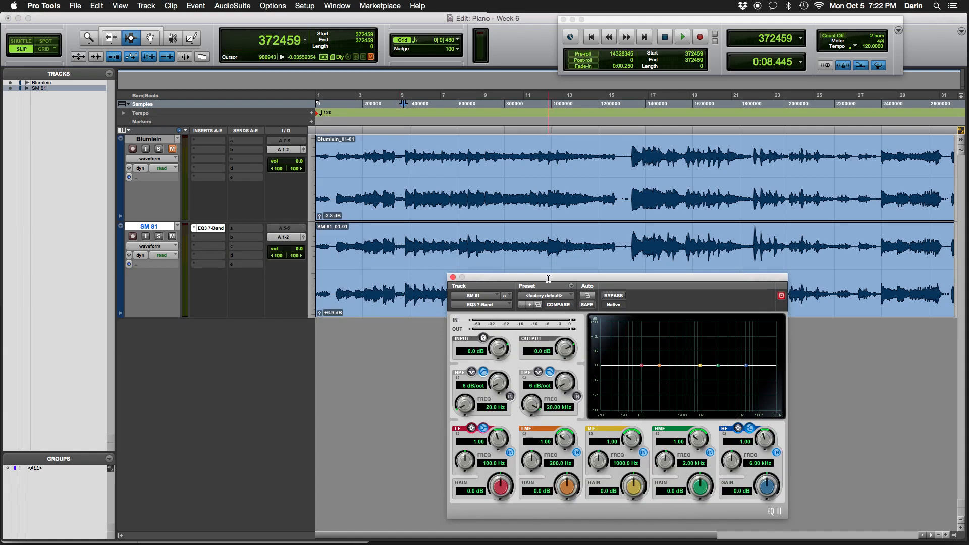
pyautogui.moveTo(548, 279); pyautogui.dragTo(681, 265)
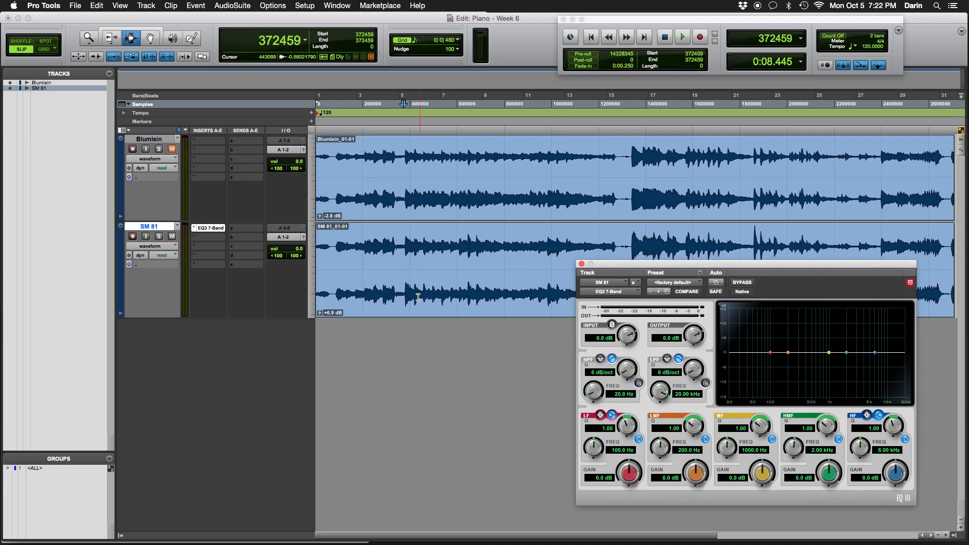
pyautogui.moveTo(671, 268); pyautogui.dragTo(623, 126)
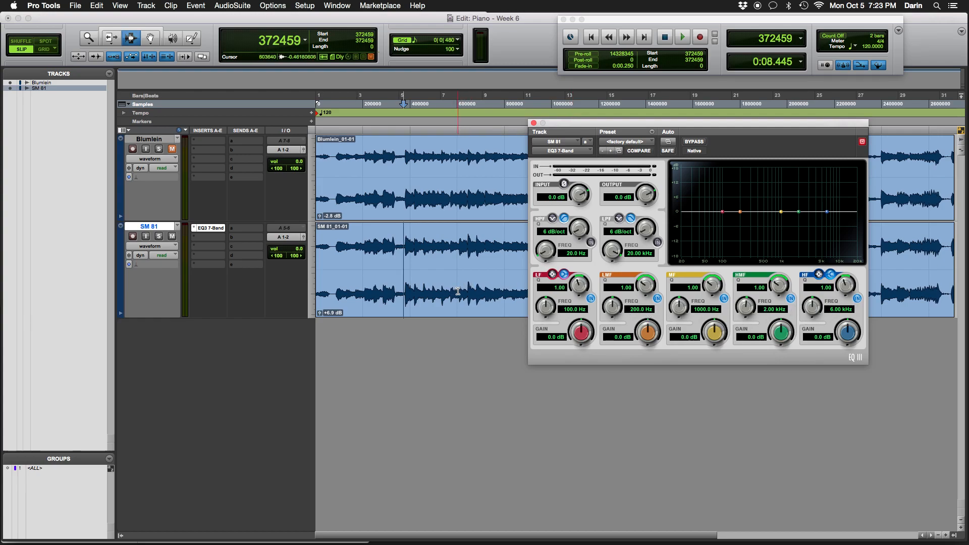
# Step: Listen to the passage, then enable the EQ's high-pass filter with a 12 dB/oct slope at about 99.3 Hz
pyautogui.press('space')
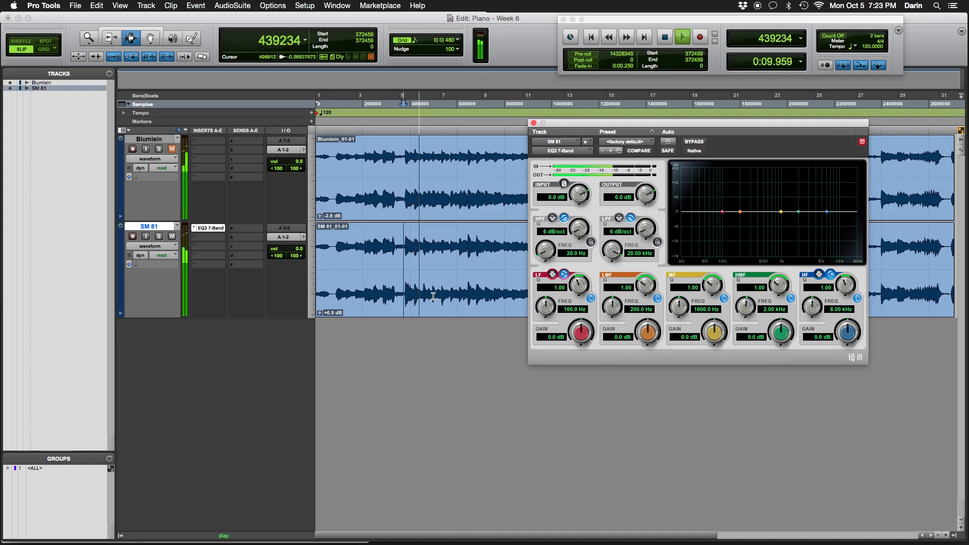
pyautogui.press('space')
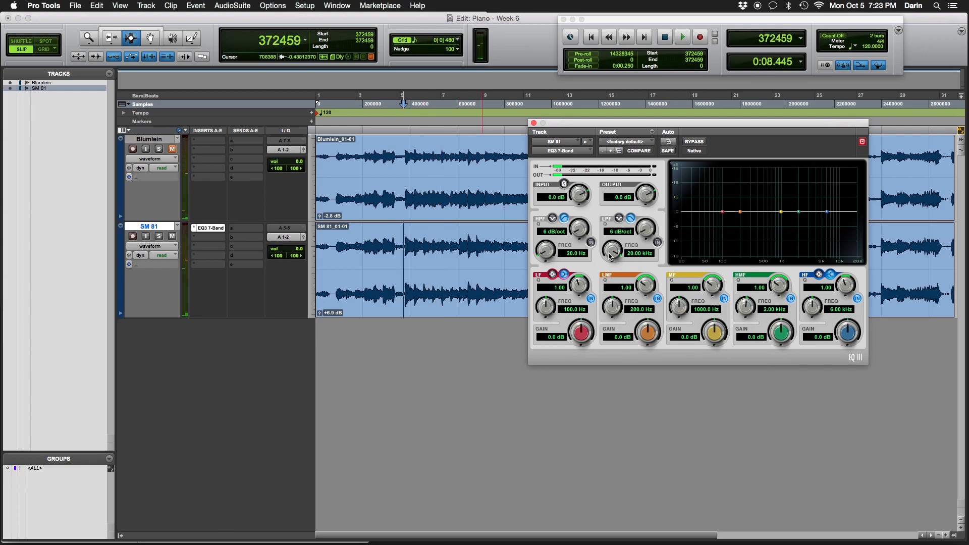
pyautogui.click(591, 243)
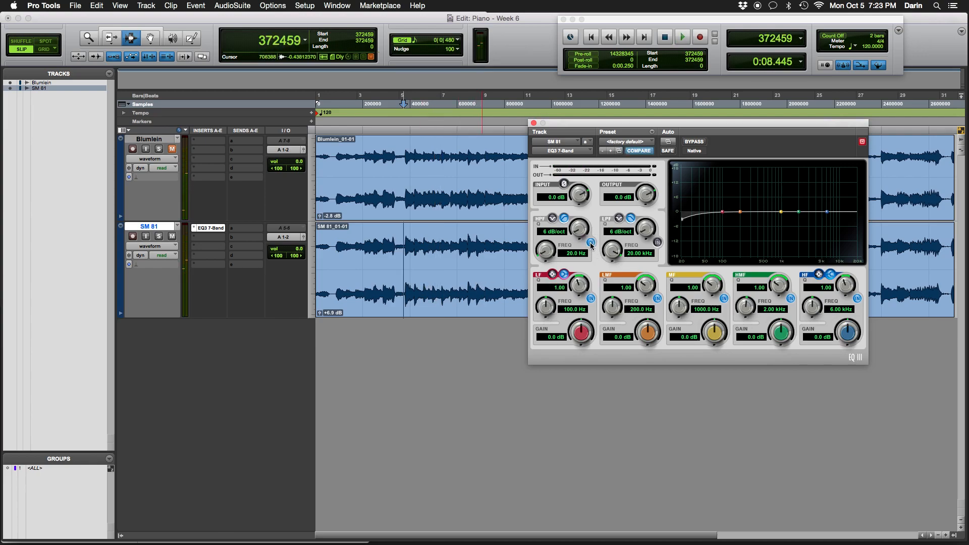
pyautogui.click(580, 226)
pyautogui.moveTo(580, 223); pyautogui.dragTo(577, 196)
pyautogui.moveTo(577, 235); pyautogui.dragTo(546, 197)
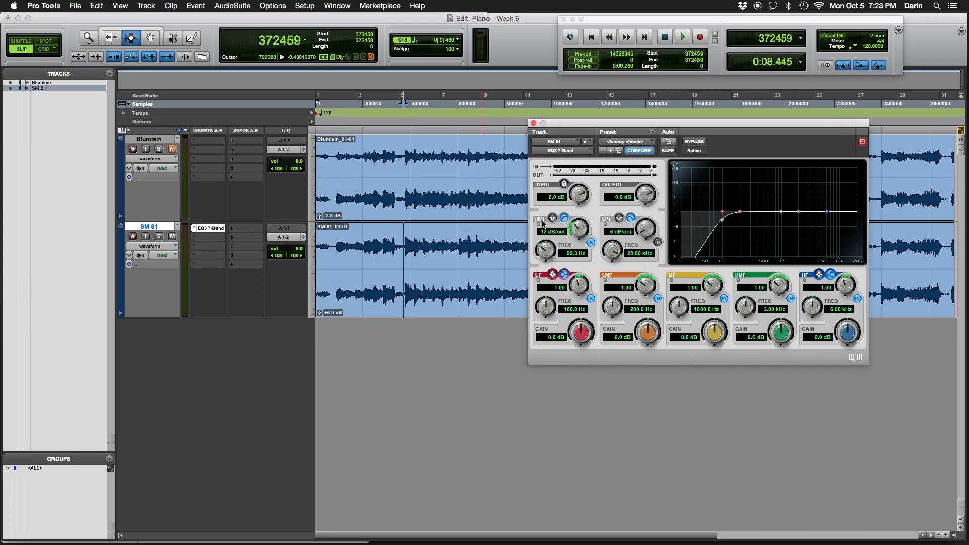
# Step: Raise the high-pass filter frequency to about 158 Hz while listening to the passage
pyautogui.press('space')
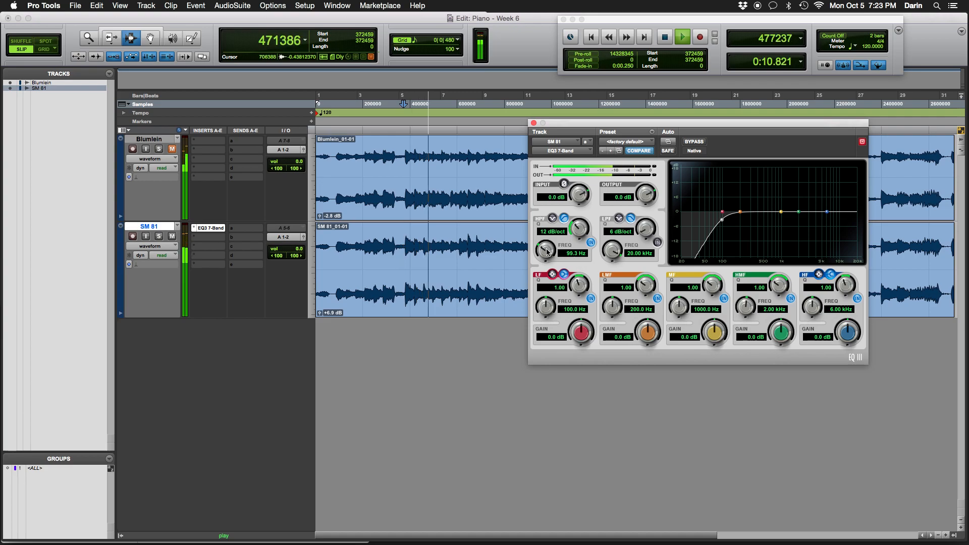
pyautogui.moveTo(545, 249)
pyautogui.mouseDown()
pyautogui.moveTo(547, 214)
pyautogui.moveTo(545, 238)
pyautogui.mouseUp()
pyautogui.moveTo(545, 241); pyautogui.dragTo(543, 227)
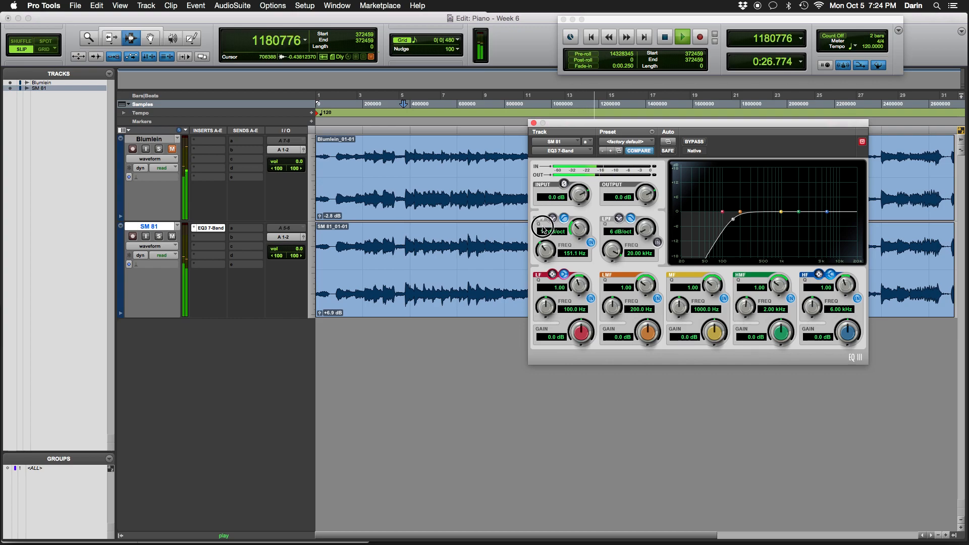
pyautogui.press('space')
pyautogui.press('space')
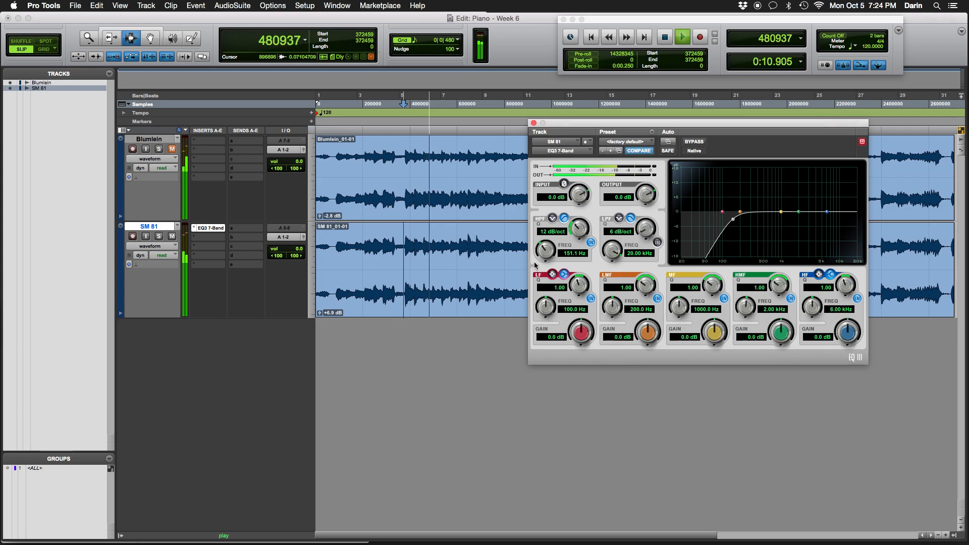
pyautogui.moveTo(546, 253); pyautogui.dragTo(546, 252)
pyautogui.press('space')
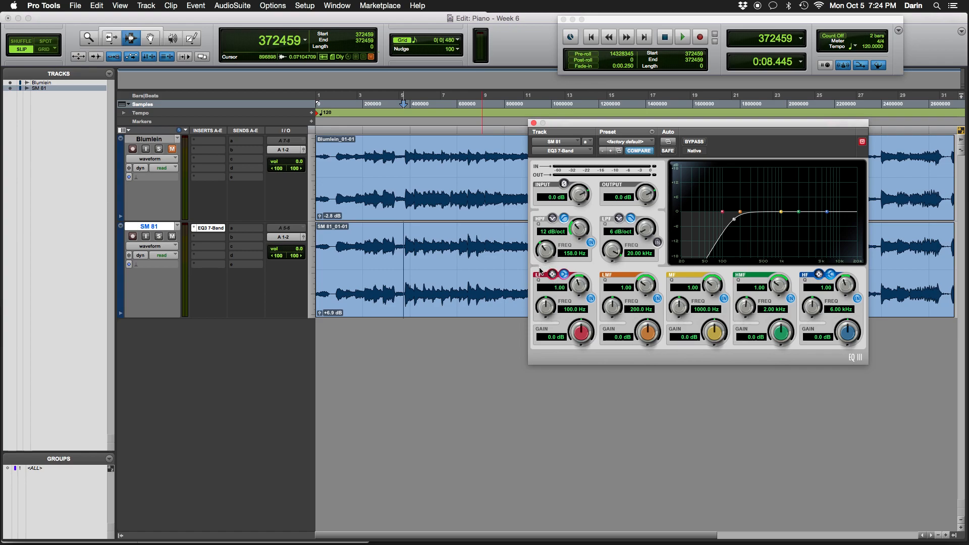
# Step: Boost the HF band by 8.0 dB at about 4.98 kHz and play the passage
pyautogui.press('space')
pyautogui.press('space')
pyautogui.moveTo(813, 308); pyautogui.dragTo(819, 346)
pyautogui.moveTo(848, 338)
pyautogui.mouseDown()
pyautogui.moveTo(847, 270)
pyautogui.moveTo(848, 326)
pyautogui.mouseUp()
pyautogui.press('space')
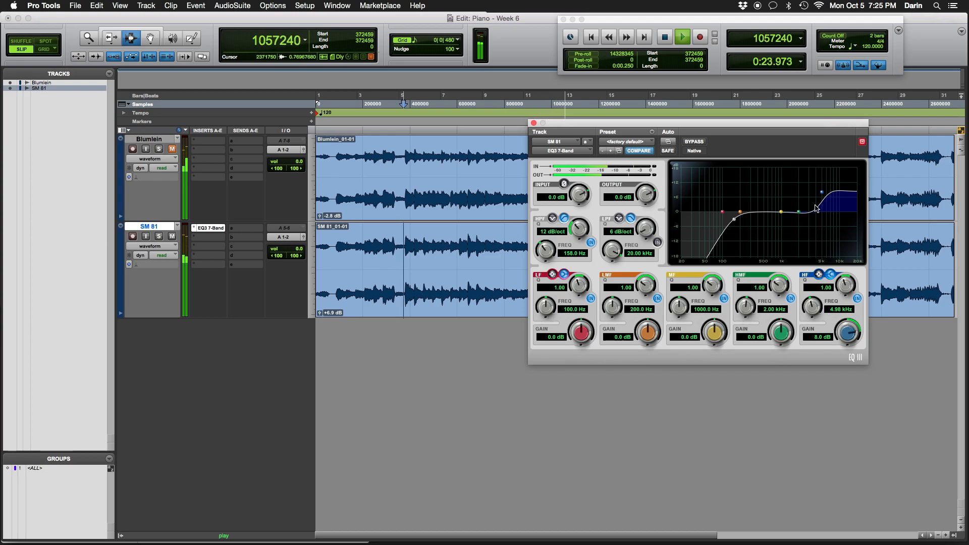
# Step: Widen the HF shelf by lowering its Q to 0.53 while auditioning the passage
pyautogui.moveTo(845, 285); pyautogui.dragTo(840, 324)
pyautogui.press('space')
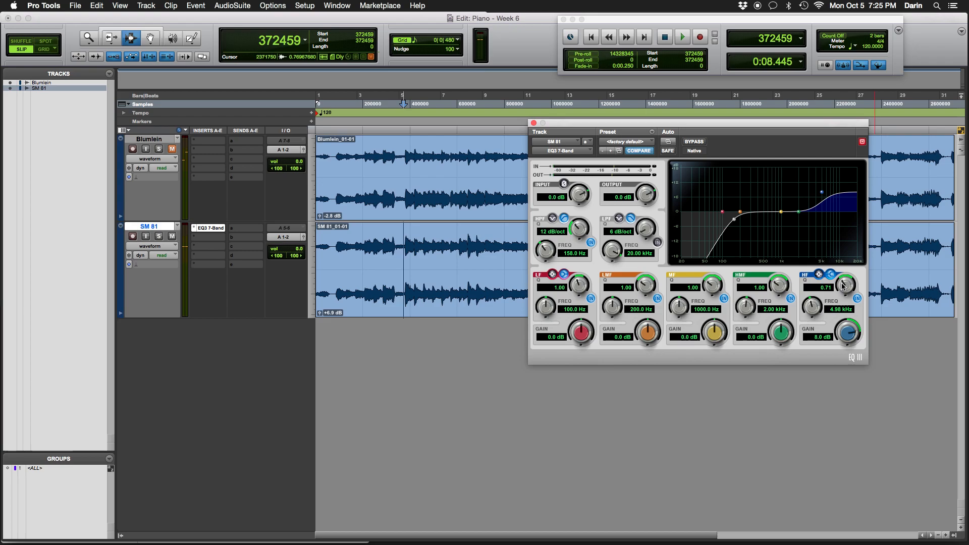
pyautogui.press('space')
pyautogui.moveTo(842, 286); pyautogui.dragTo(842, 320)
pyautogui.press('space')
pyautogui.press('space')
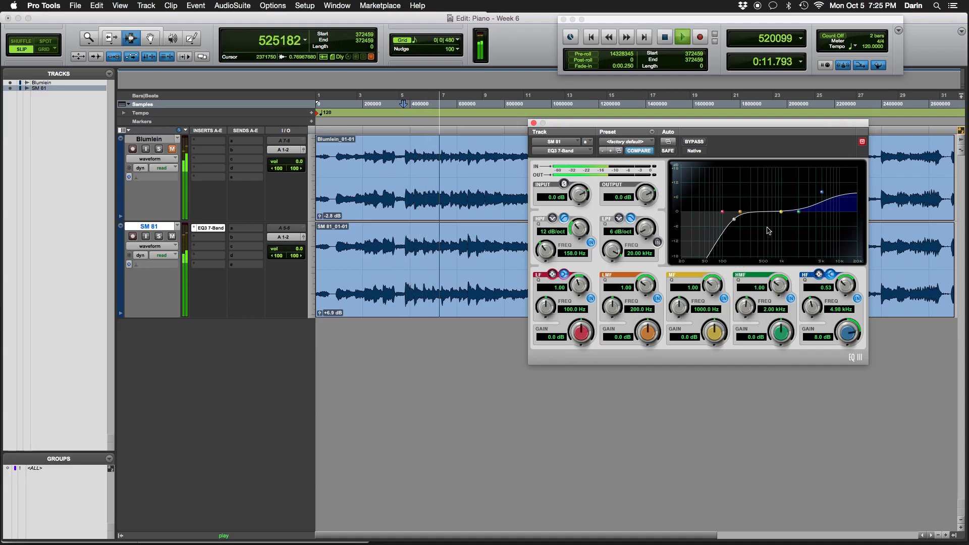
pyautogui.press('space')
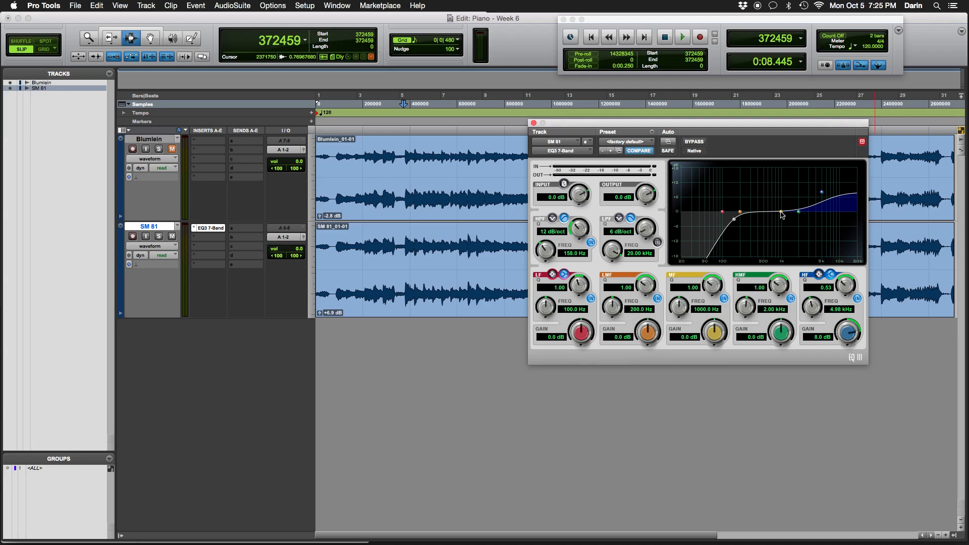
# Step: Position the MF band by ear at about 741.3 Hz with a gain of about -6.1 dB
pyautogui.click(781, 212)
pyautogui.moveTo(781, 213); pyautogui.dragTo(762, 224)
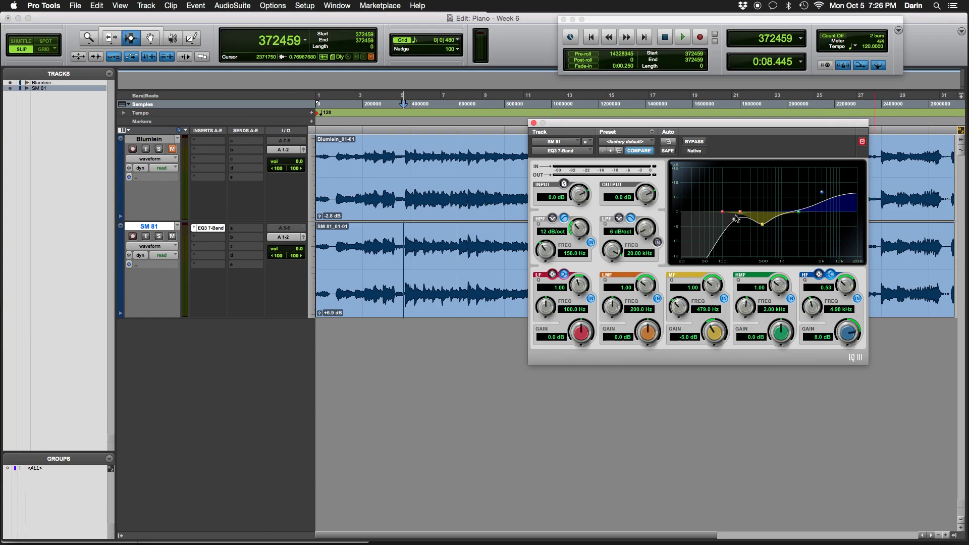
pyautogui.click(763, 225)
pyautogui.moveTo(764, 226)
pyautogui.mouseDown()
pyautogui.moveTo(761, 189)
pyautogui.moveTo(774, 185)
pyautogui.moveTo(776, 230)
pyautogui.moveTo(774, 215)
pyautogui.mouseUp()
pyautogui.press('space')
pyautogui.press('space')
pyautogui.press('space')
pyautogui.moveTo(774, 215); pyautogui.dragTo(776, 229)
pyautogui.moveTo(774, 226); pyautogui.dragTo(775, 229)
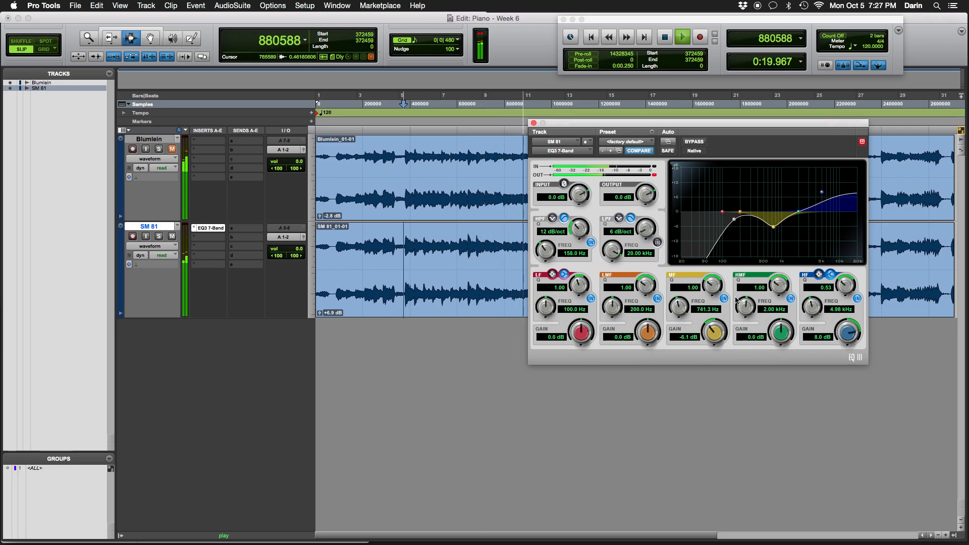
# Step: Try a narrower, deeper MF cut with a Q of 2.57 and a gain of -9.9 dB during playback
pyautogui.moveTo(712, 286)
pyautogui.mouseDown()
pyautogui.moveTo(714, 273)
pyautogui.moveTo(706, 337)
pyautogui.moveTo(707, 275)
pyautogui.mouseUp()
pyautogui.press('space')
pyautogui.press('space')
pyautogui.moveTo(710, 329); pyautogui.dragTo(716, 358)
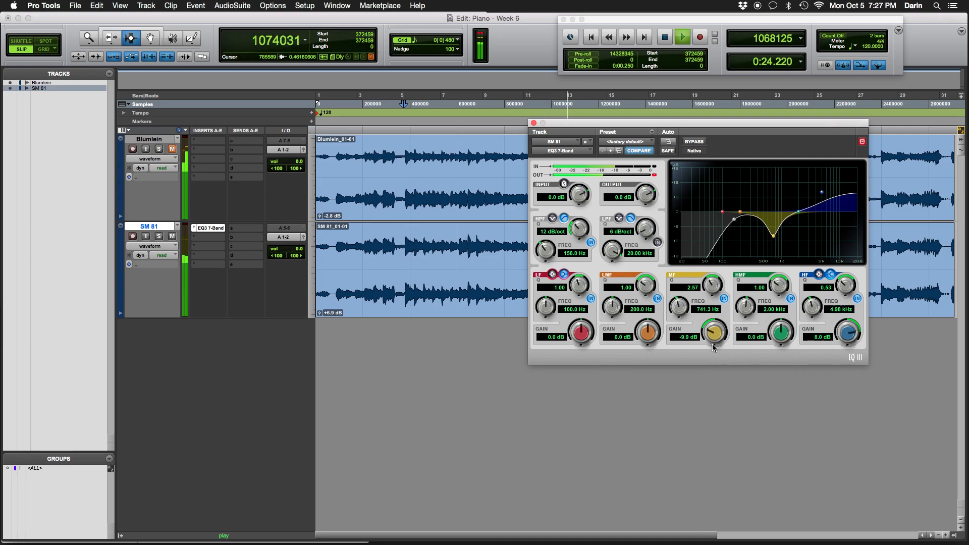
pyautogui.press('super+z')
pyautogui.press('super+shift+z')
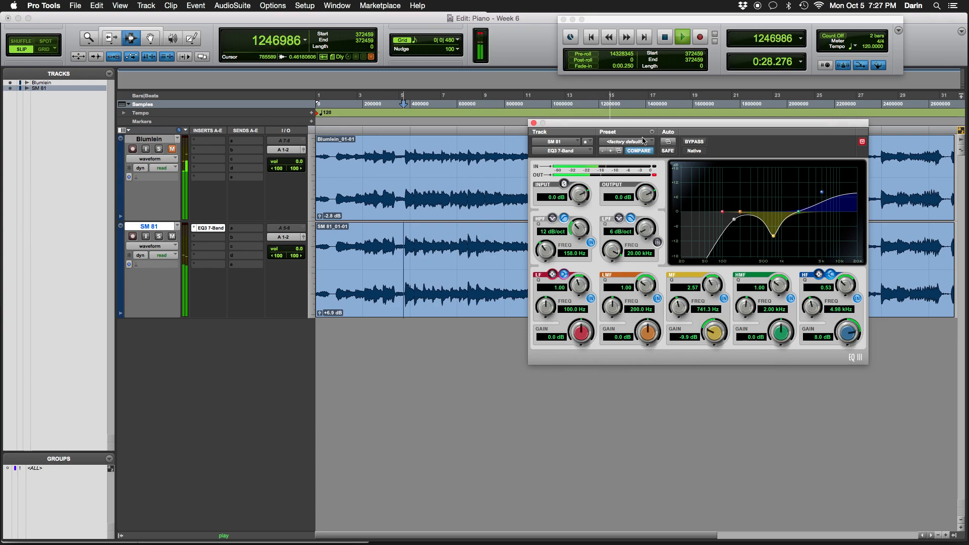
# Step: Set the MF band's gain to -6.8 dB and its Q to 1.2, then audition the passage
pyautogui.press('space')
pyautogui.moveTo(717, 337); pyautogui.dragTo(715, 316)
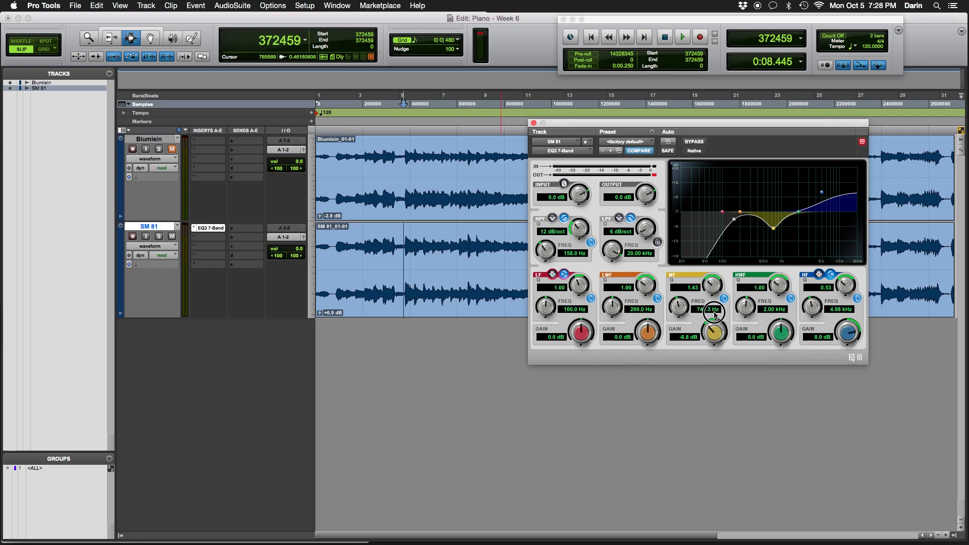
pyautogui.press('space')
pyautogui.press('space')
pyautogui.moveTo(713, 284); pyautogui.dragTo(716, 298)
pyautogui.press('space')
pyautogui.click(694, 287)
pyautogui.write('1.2')
pyautogui.press('Return')
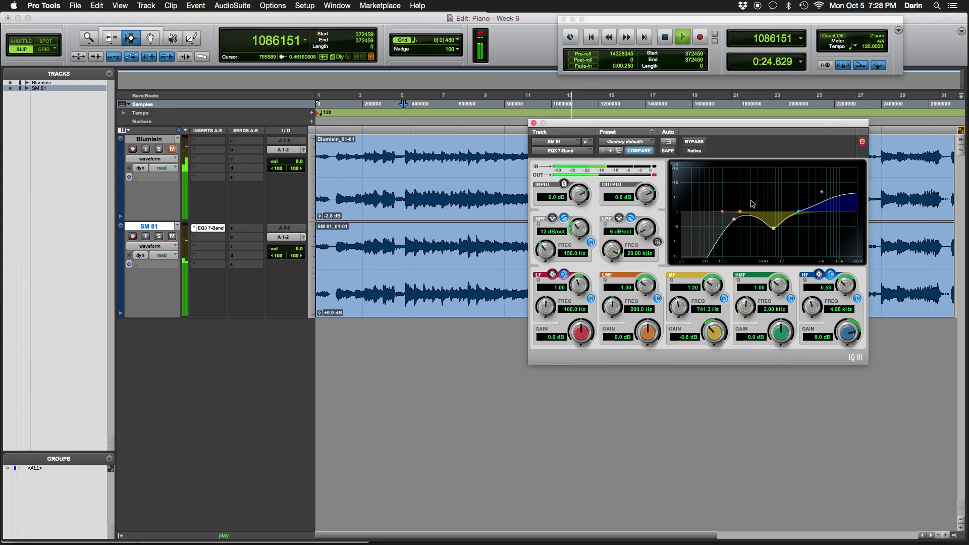
pyautogui.press('space')
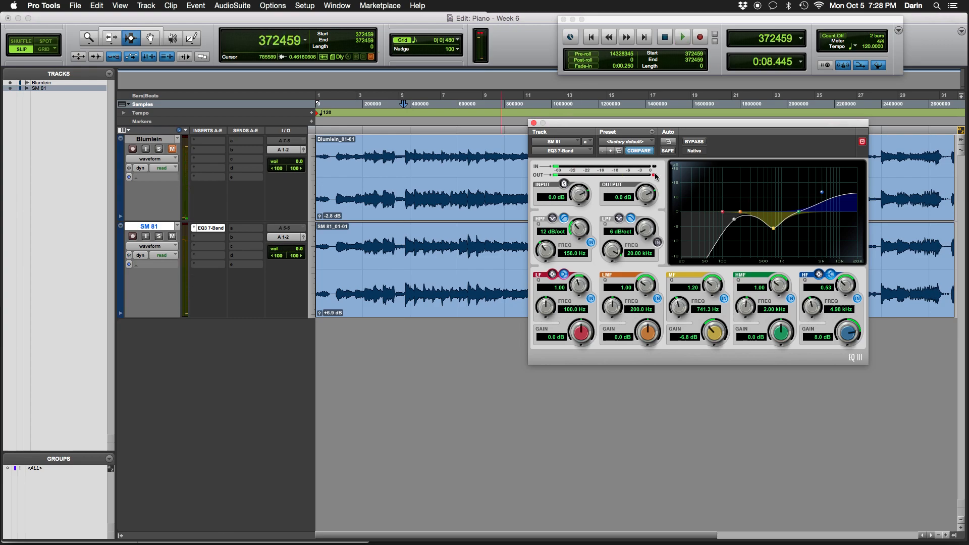
# Step: Move the EQ window below the waveforms and play the SM 81 track from the louder entry at sample 1337855
pyautogui.moveTo(670, 122); pyautogui.dragTo(513, 263)
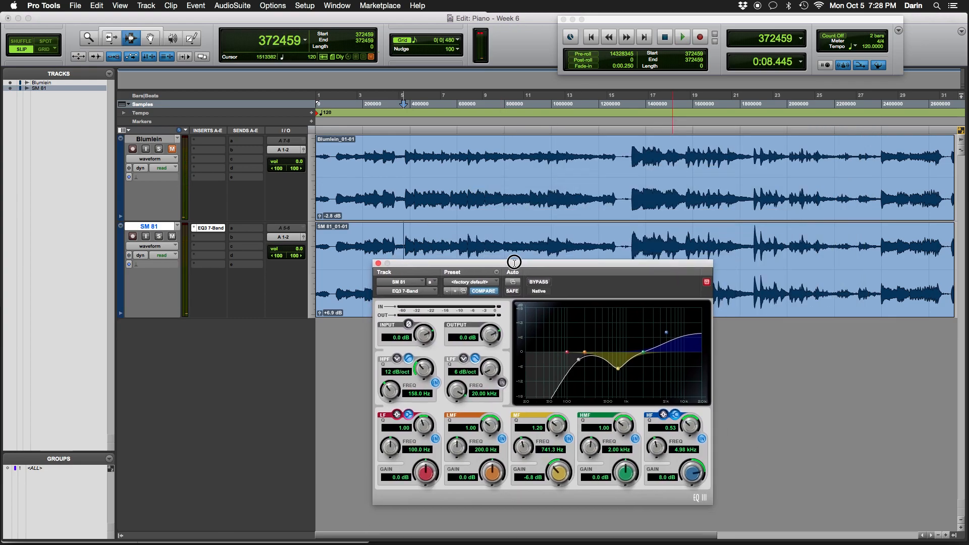
pyautogui.click(632, 240)
pyautogui.press('space')
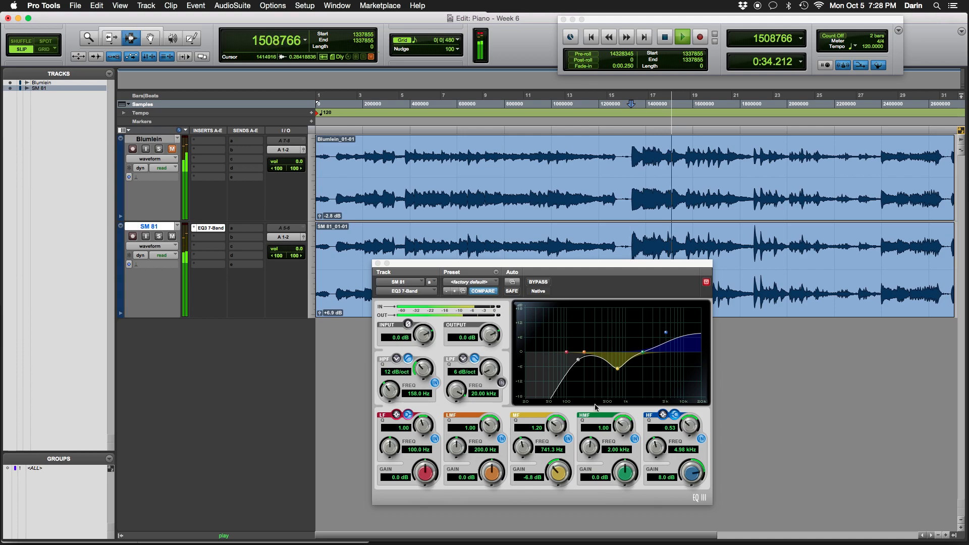
pyautogui.keyDown('alt'); pyautogui.click(537, 432); pyautogui.keyUp('alt')
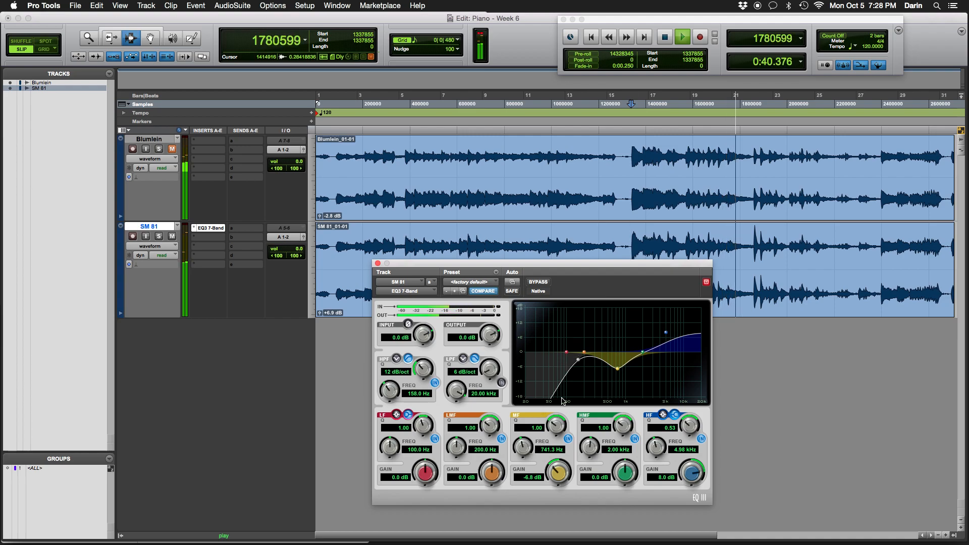
# Step: Set the HF band's Q to 0.49 and audition the passage from sample 1337855 before and after the change
pyautogui.press('space')
pyautogui.press('space')
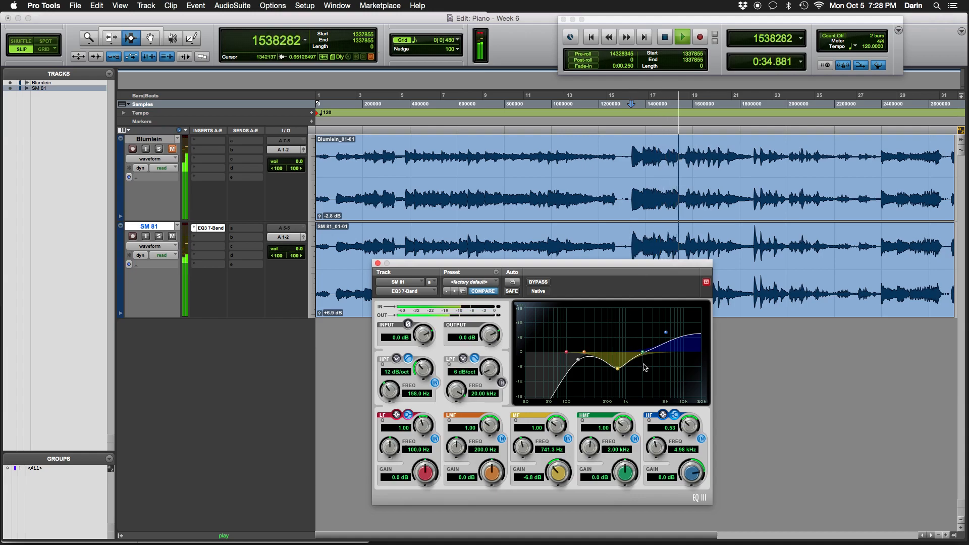
pyautogui.press('space')
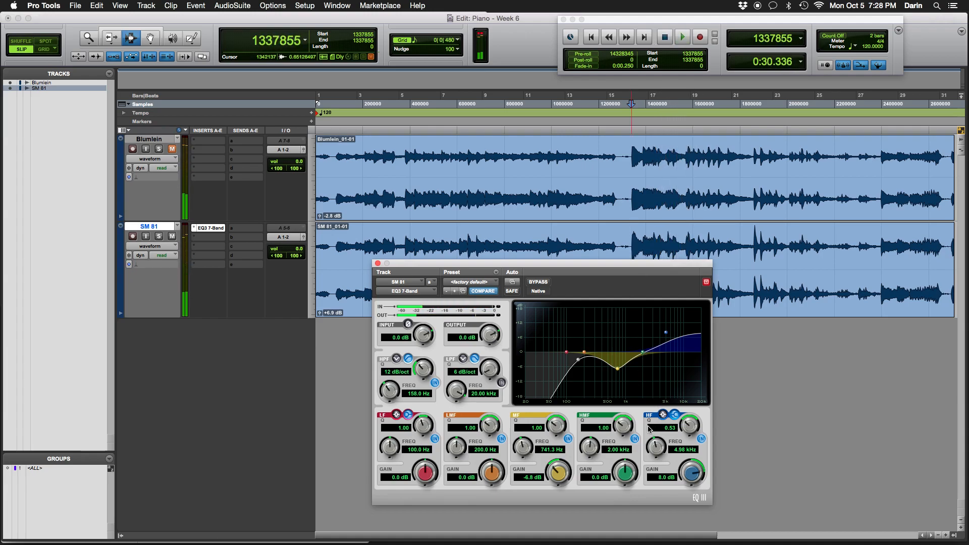
pyautogui.moveTo(691, 427); pyautogui.dragTo(690, 434)
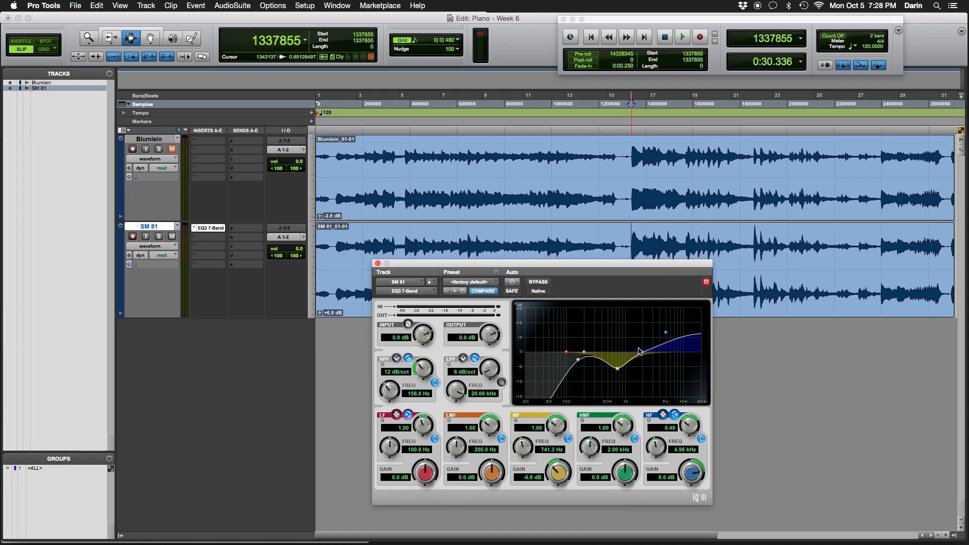
pyautogui.press('space')
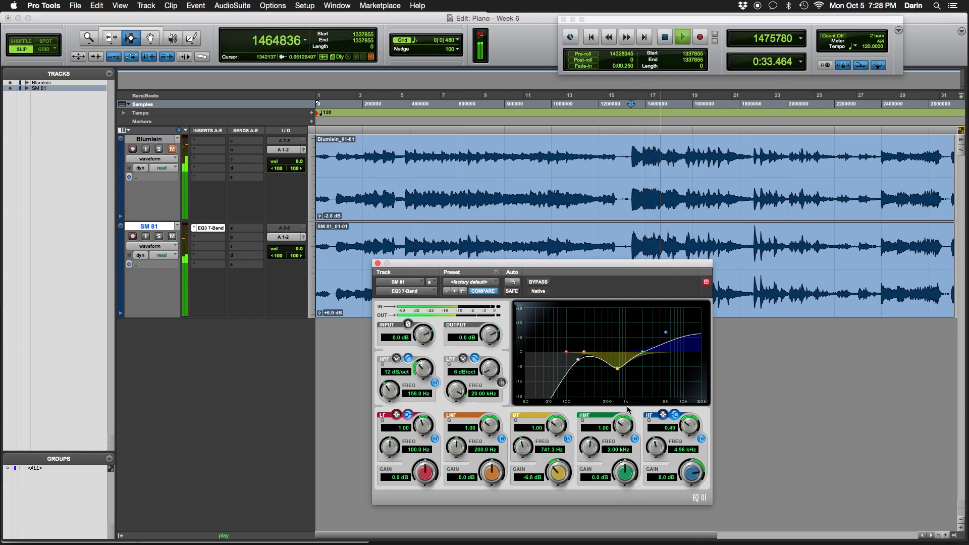
pyautogui.press('space')
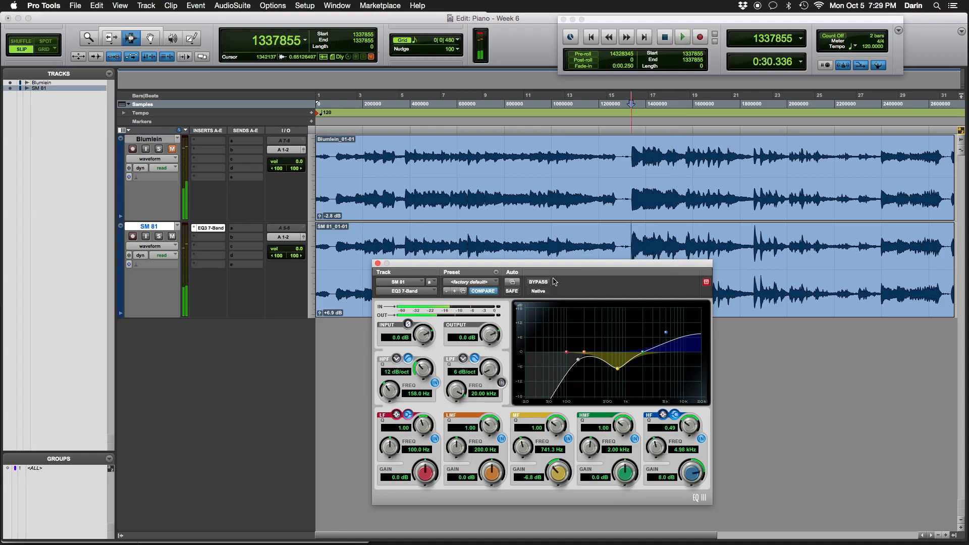
# Step: Compare the passage from sample 1337855 with the EQ bypassed and with the EQ active again
pyautogui.click(538, 284)
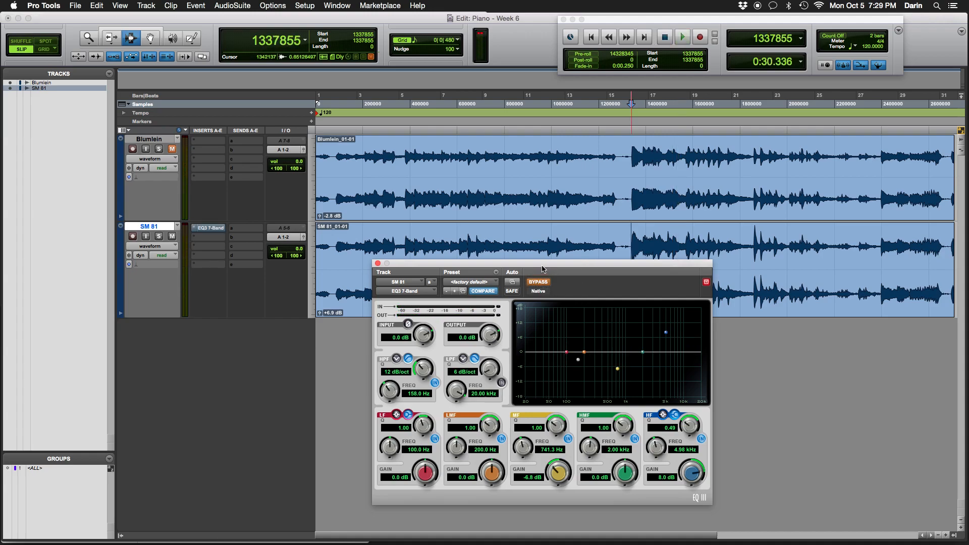
pyautogui.press('space')
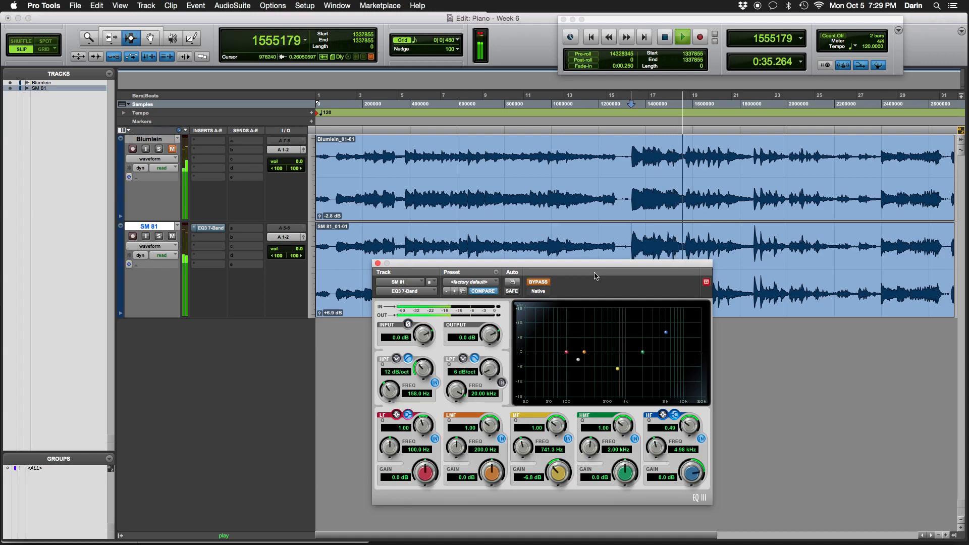
pyautogui.press('space')
pyautogui.click(538, 283)
pyautogui.press('space')
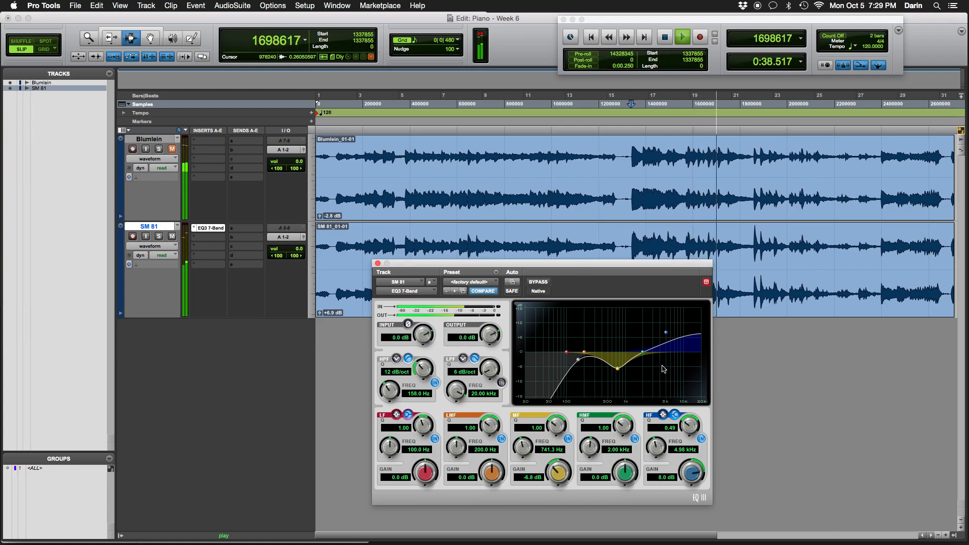
pyautogui.press('space')
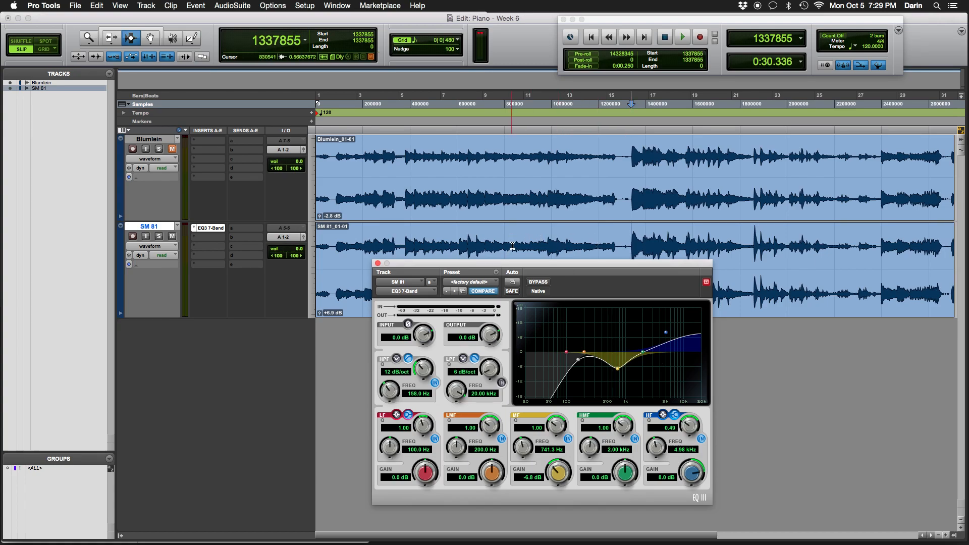
# Step: Select the whole SM 81 clip and bounce it offline as a 44.1 kHz, 320 kbit/s MP3 named "Piano - Week 6 SM 81 w-EQ"
pyautogui.click(512, 245)
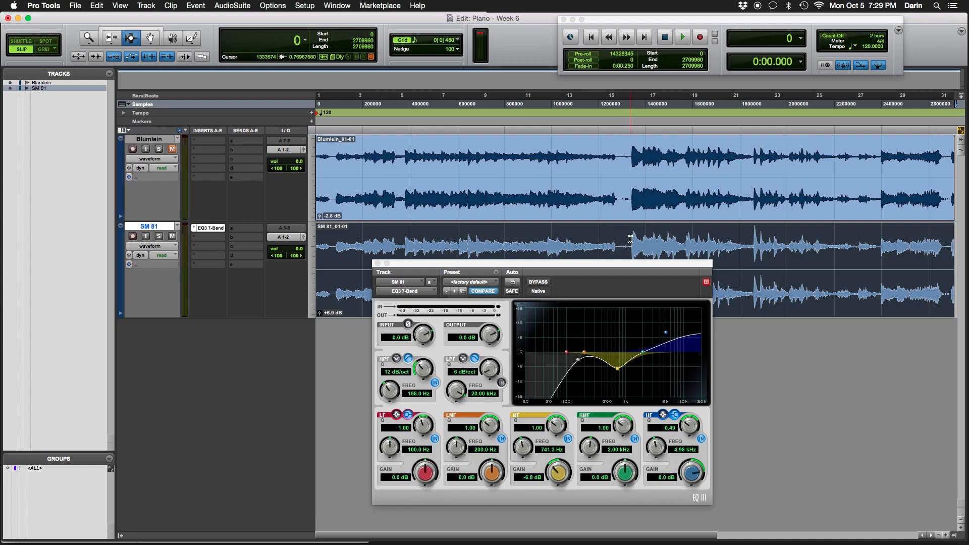
pyautogui.press('super+alt+b')
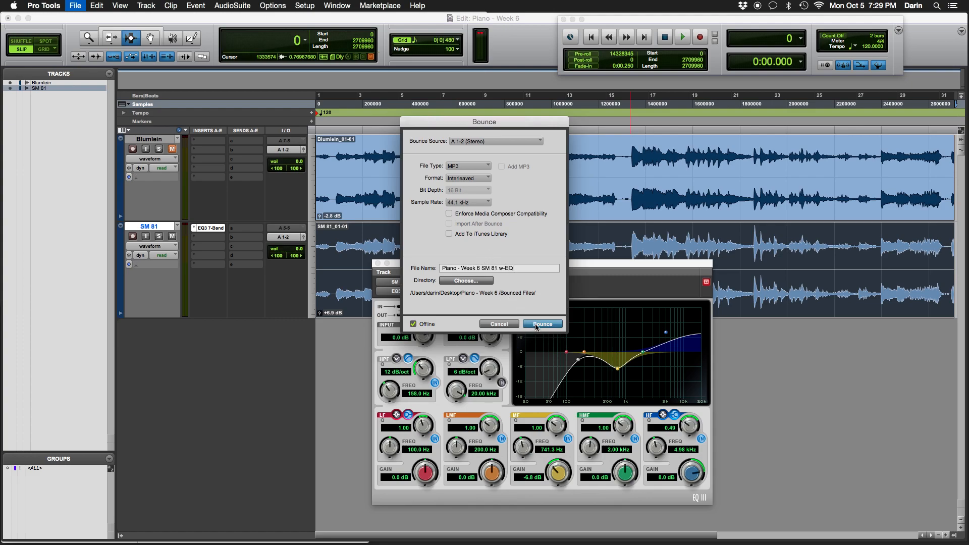
pyautogui.click(536, 325)
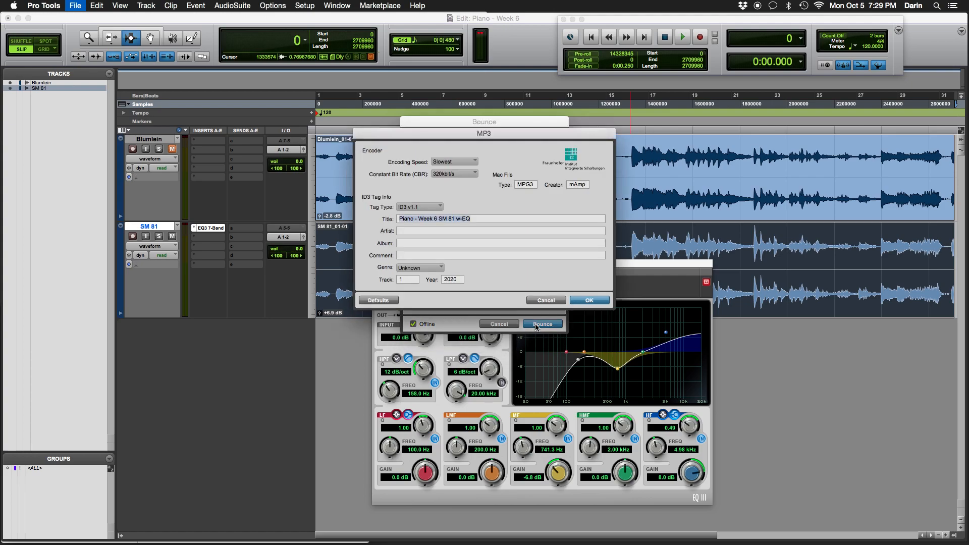
pyautogui.click(582, 301)
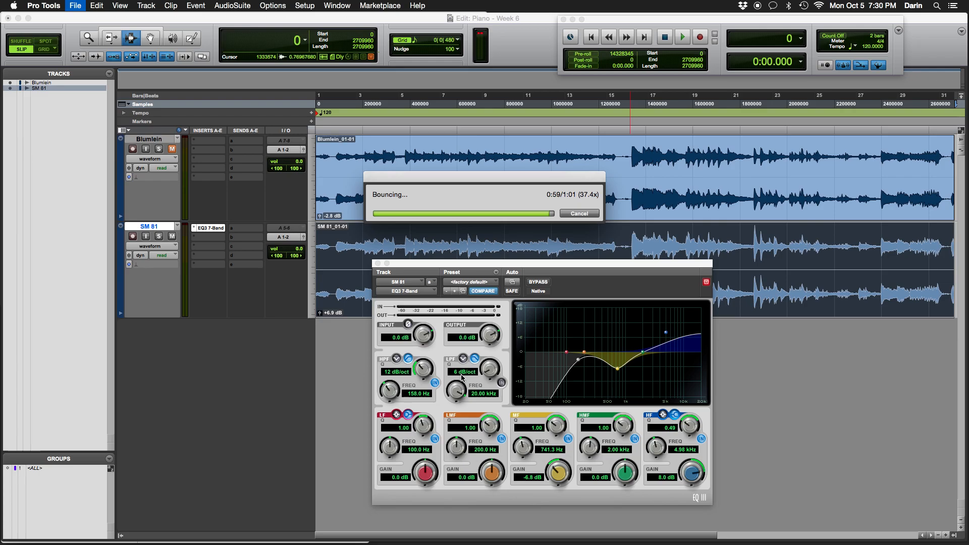
# Step: Switch to the Finder window of the Piano - Week 6 folder to check its bounced files
pyautogui.hotkey('ctrl', 'Up')
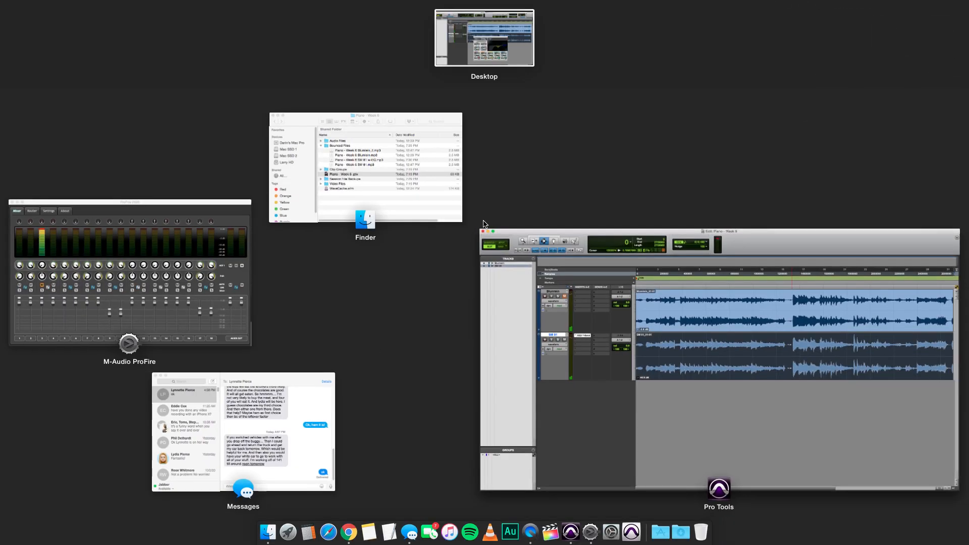
pyautogui.click(419, 174)
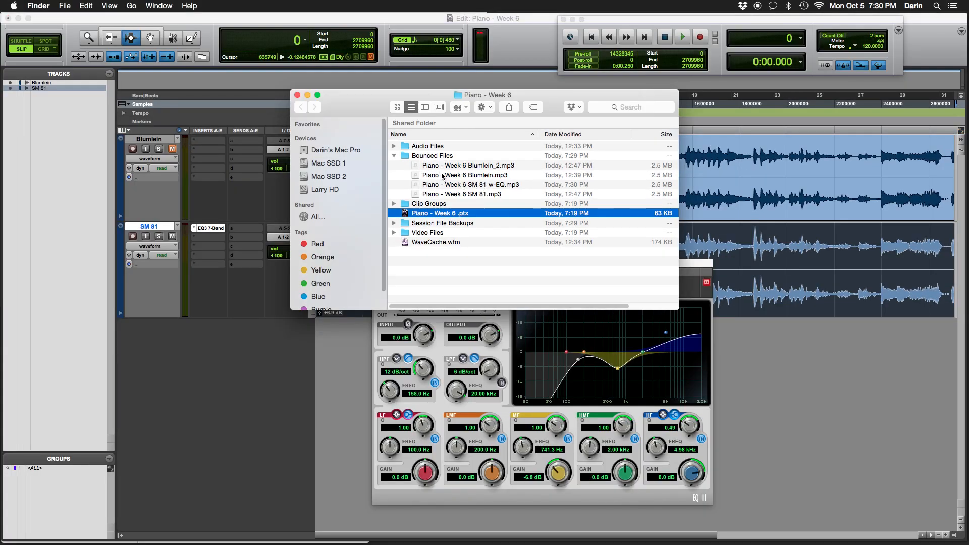